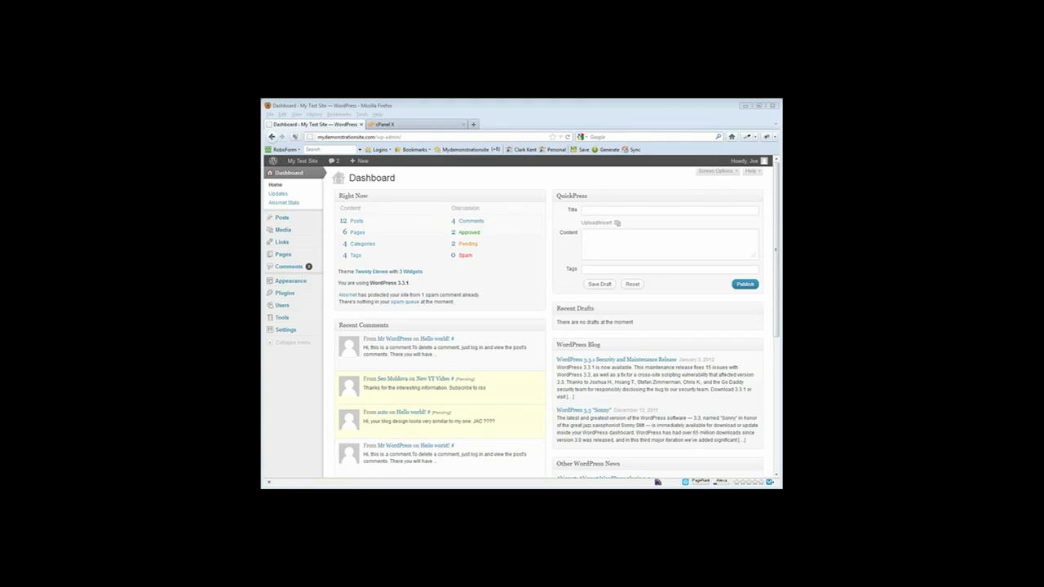
Switch to cPanel and open wp-config.php from public_html in the File Manager's Code Editor with utf-8 encoding
{"action": "left_click", "coordinate": [421, 125]}
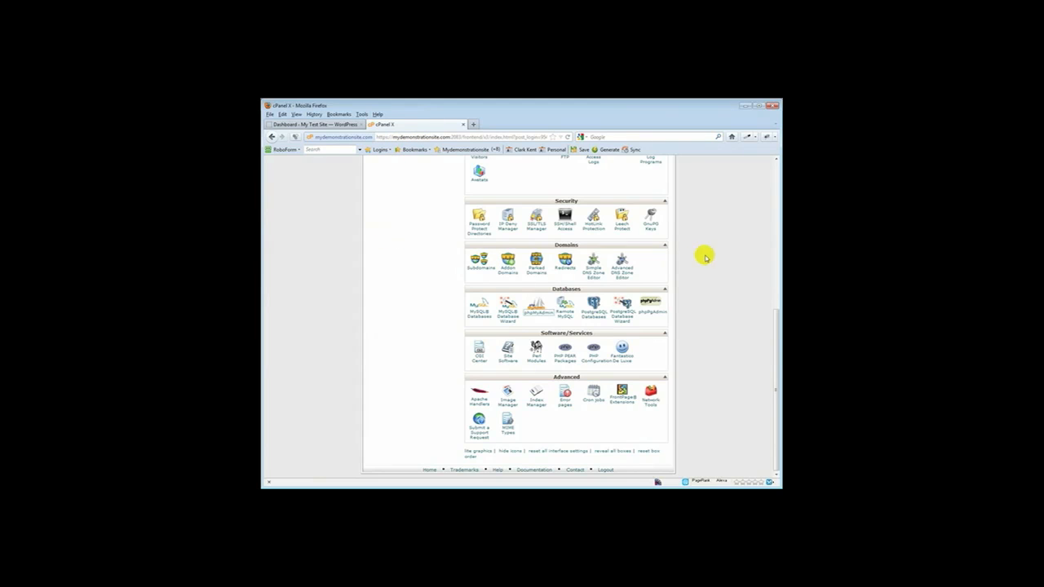
{"action": "scroll", "coordinate": [706, 256], "scroll_direction": "up", "scroll_amount": 4}
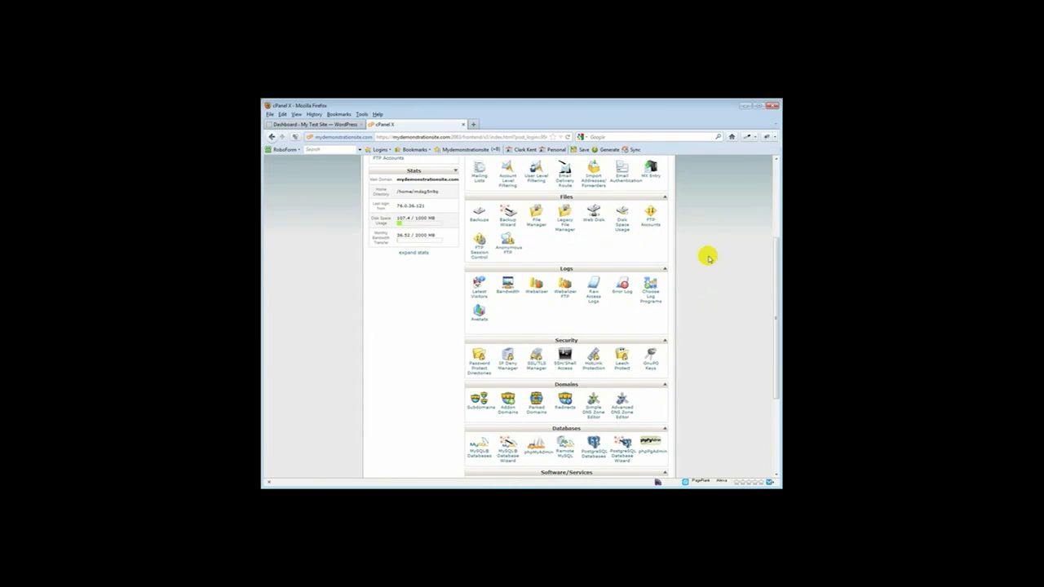
{"action": "left_click", "coordinate": [535, 217]}
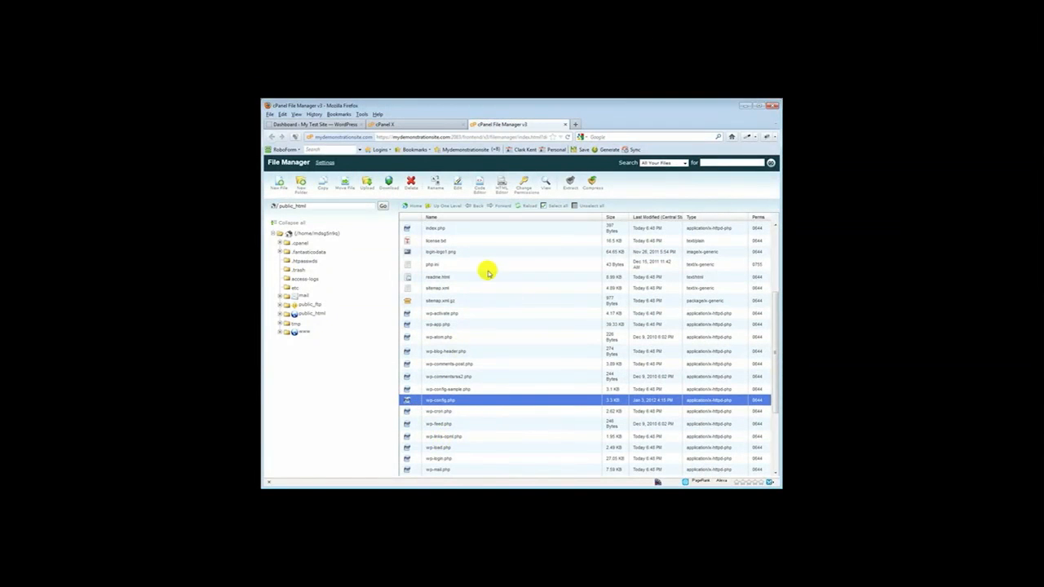
{"action": "left_click", "coordinate": [479, 187]}
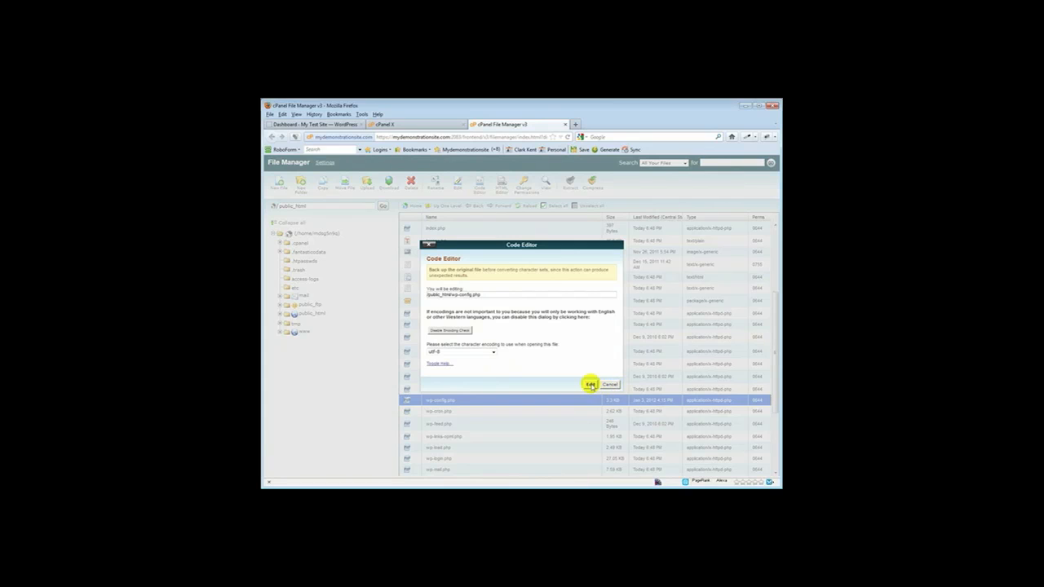
{"action": "left_click", "coordinate": [590, 385]}
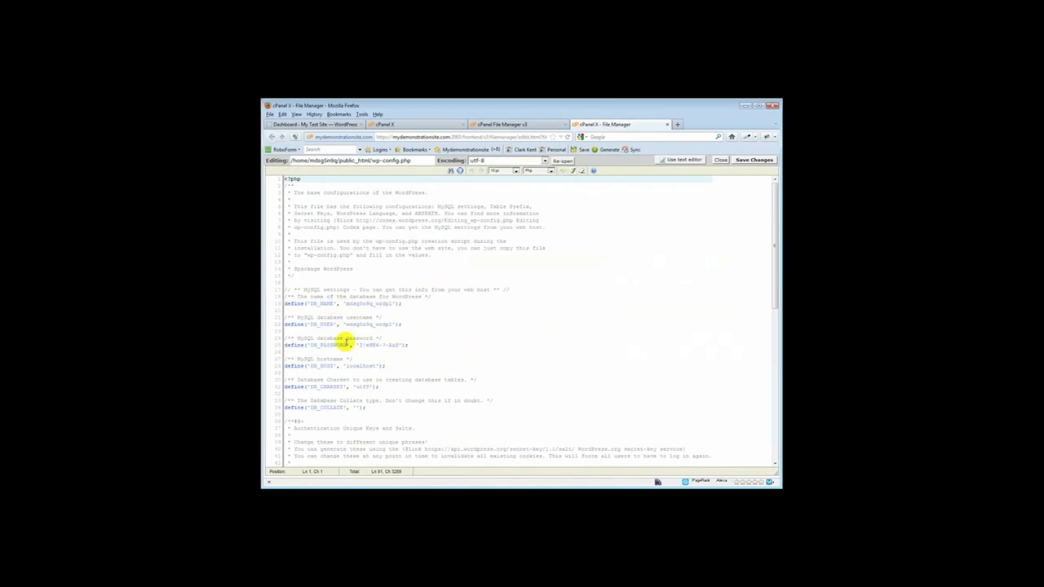
Set the $table_prefix value in wp-config.php to 'wp_xO140', save the changes and close the file
{"action": "scroll", "coordinate": [347, 341], "scroll_direction": "down", "scroll_amount": 10}
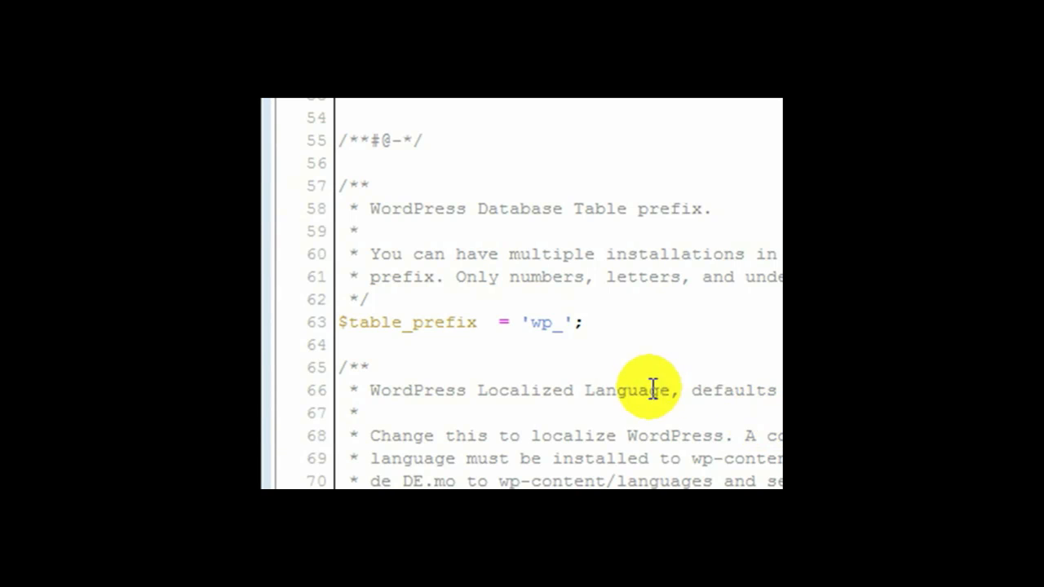
{"action": "left_click_drag", "start_coordinate": [531, 323], "coordinate": [568, 325]}
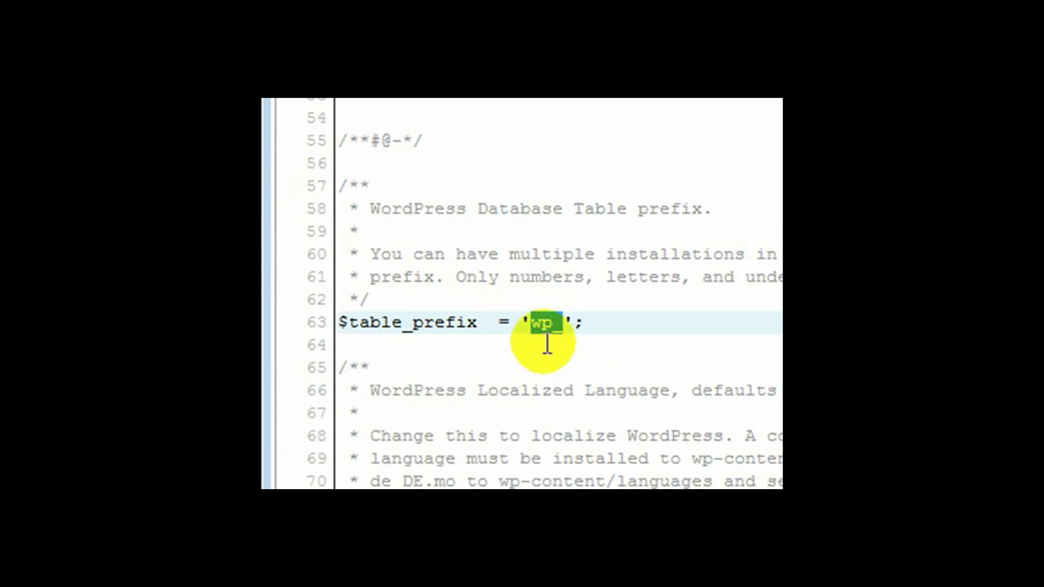
{"action": "right_click", "coordinate": [540, 324]}
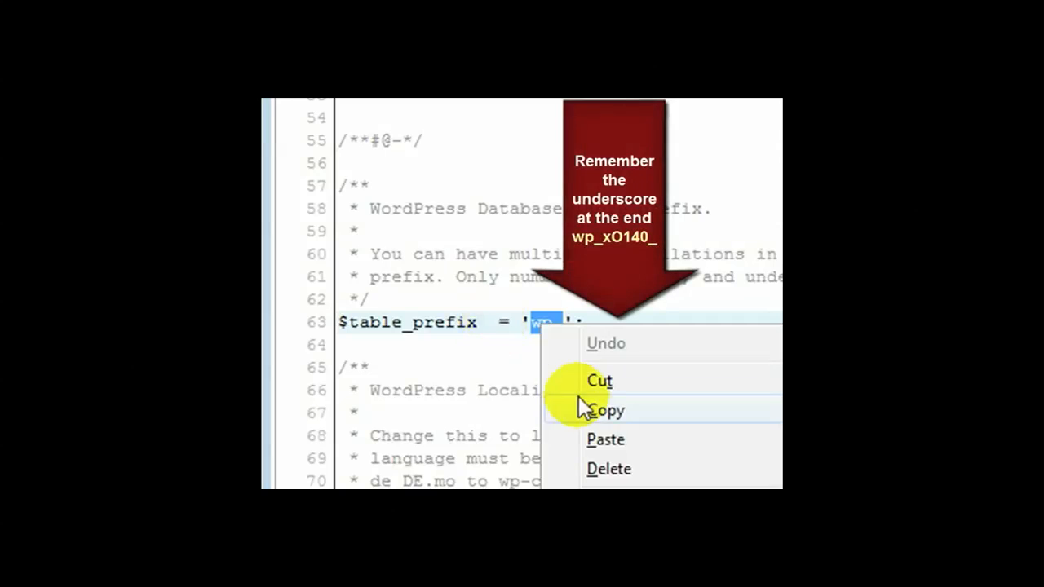
{"action": "left_click", "coordinate": [605, 441]}
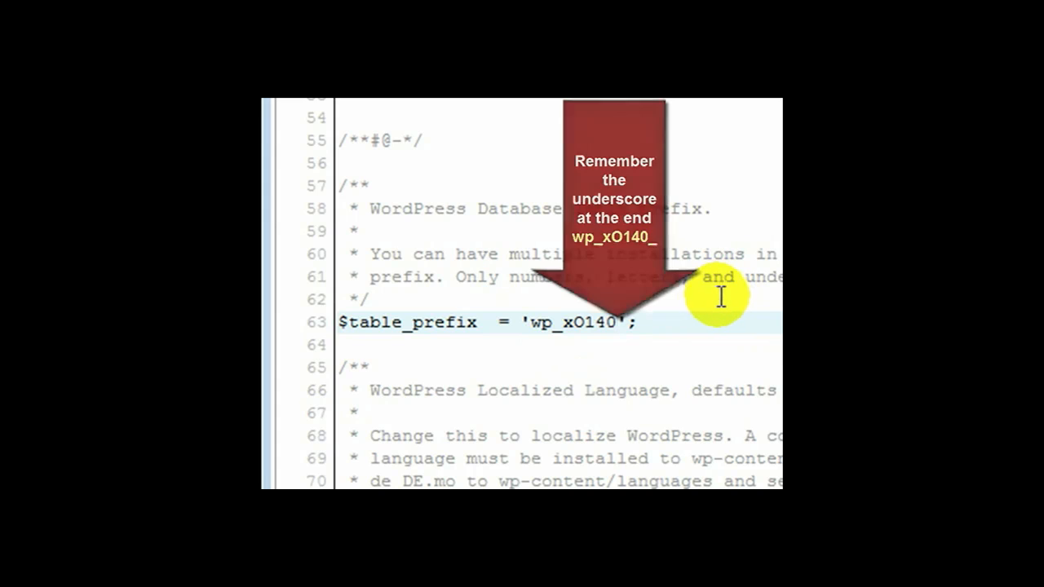
{"action": "left_click", "coordinate": [741, 161]}
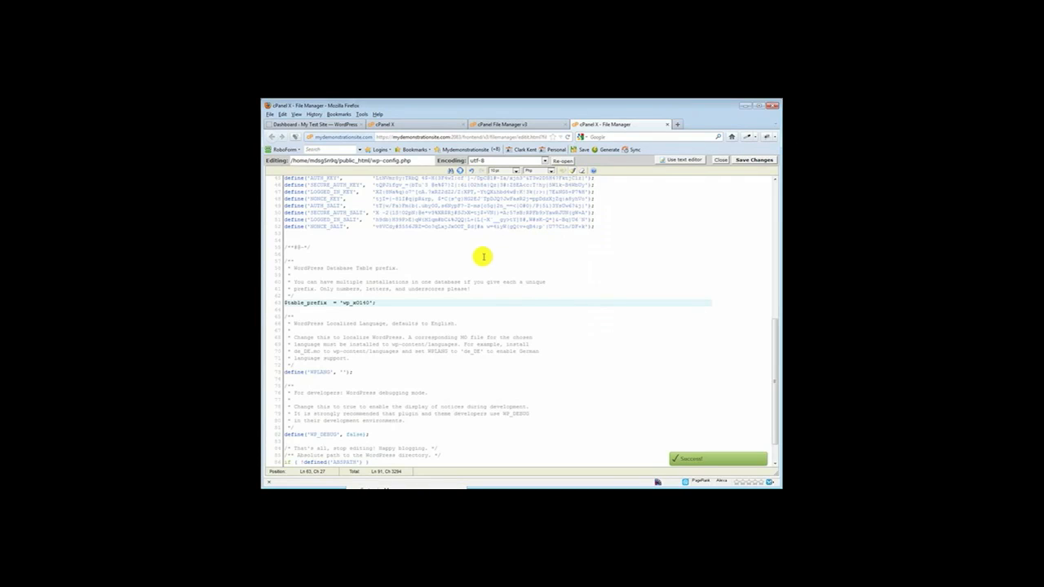
{"action": "left_click", "coordinate": [720, 160]}
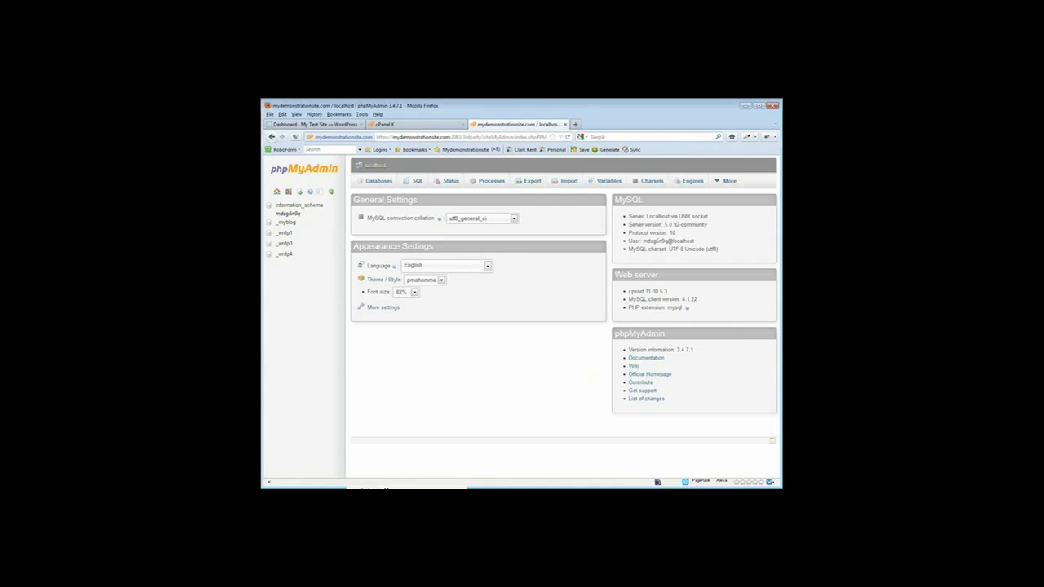
Check the new table prefix and the database name in the Notepad login notes, and move the notes out of the way
{"action": "left_click", "coordinate": [406, 496]}
{"action": "left_click_drag", "start_coordinate": [820, 131], "coordinate": [536, 107]}
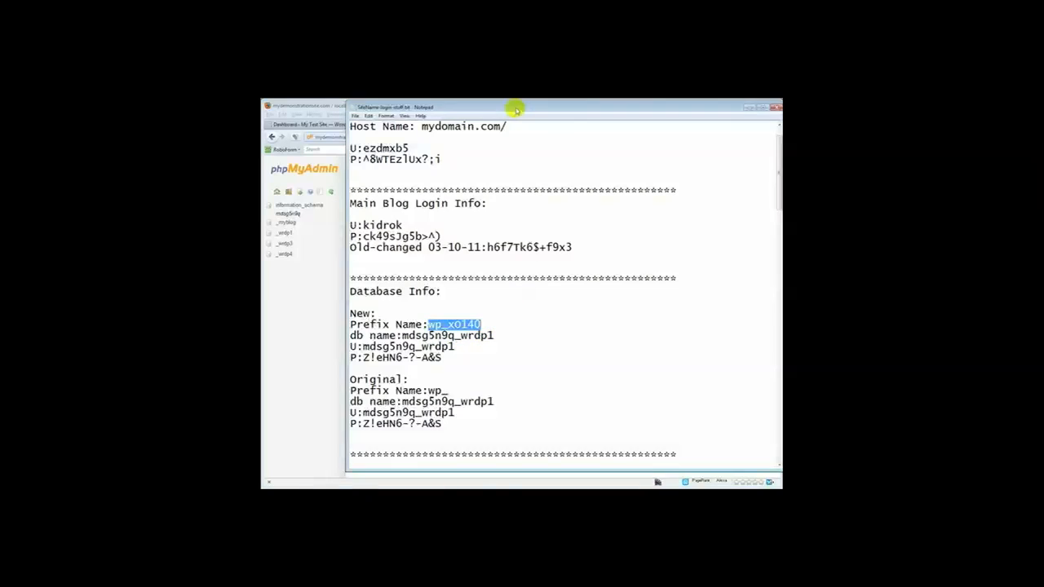
{"action": "left_click_drag", "start_coordinate": [515, 108], "coordinate": [955, 109]}
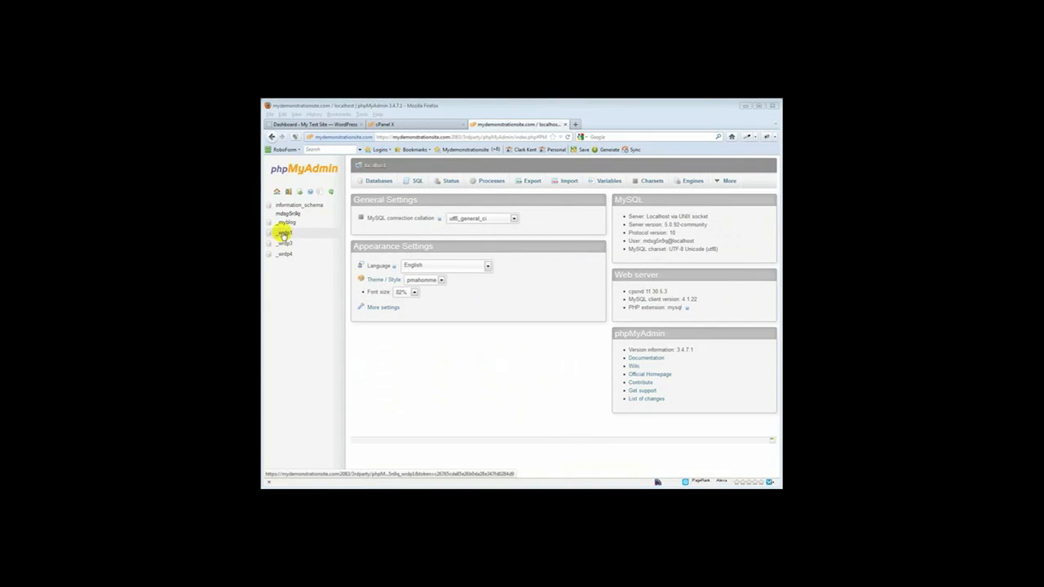
Open the SQL query page of the _wrdp1 database and copy all RENAME table statements from the untitled Notepad file
{"action": "left_click", "coordinate": [284, 233]}
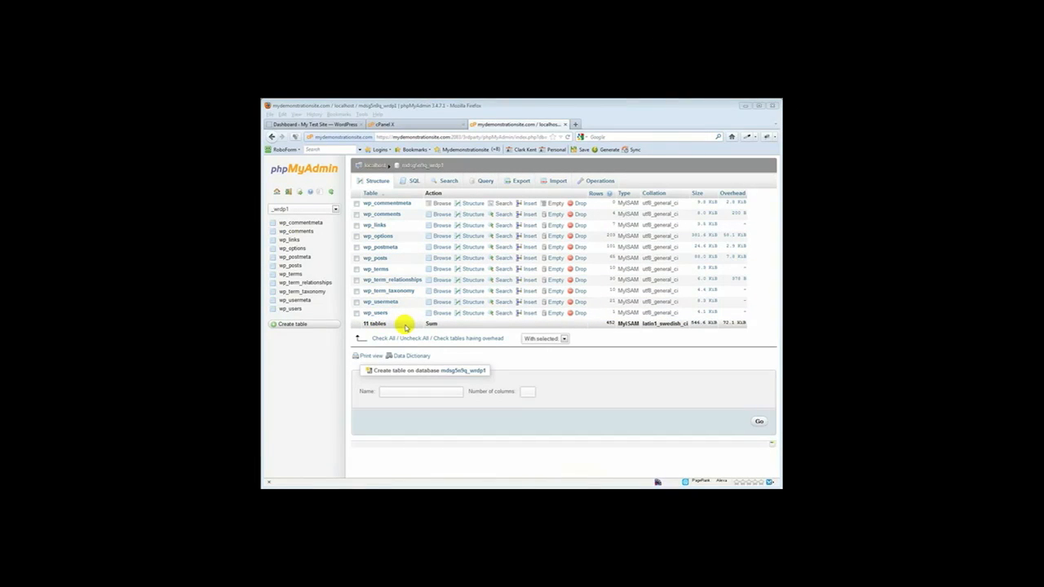
{"action": "left_click", "coordinate": [413, 181]}
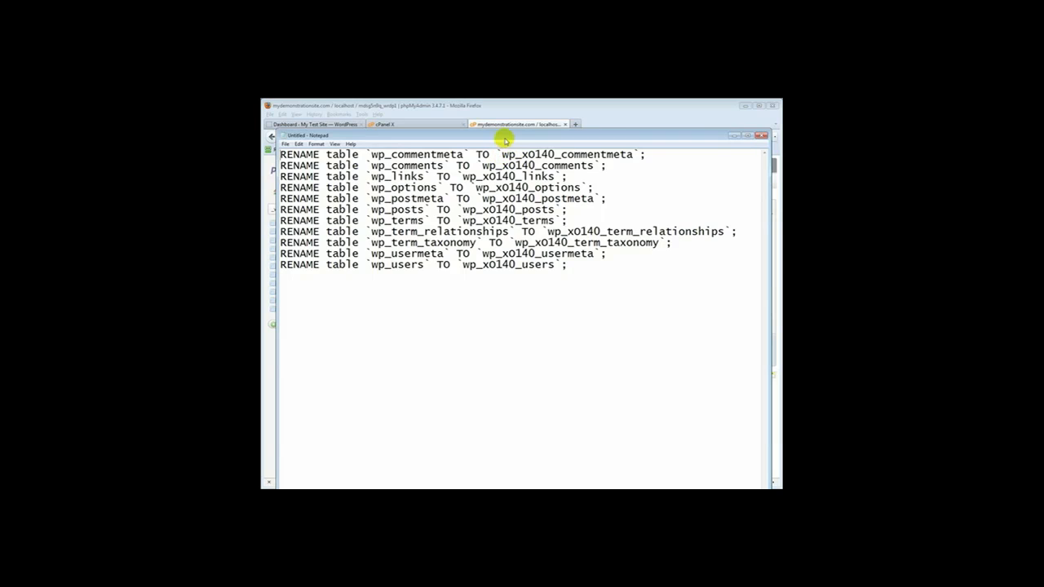
{"action": "left_click_drag", "start_coordinate": [505, 141], "coordinate": [583, 194]}
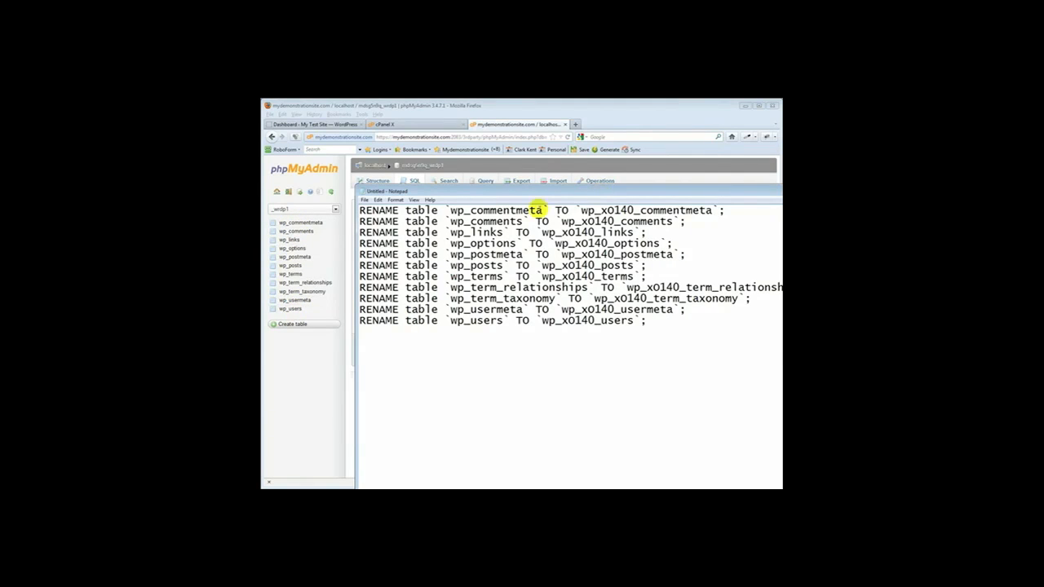
{"action": "left_click_drag", "start_coordinate": [360, 209], "coordinate": [724, 342]}
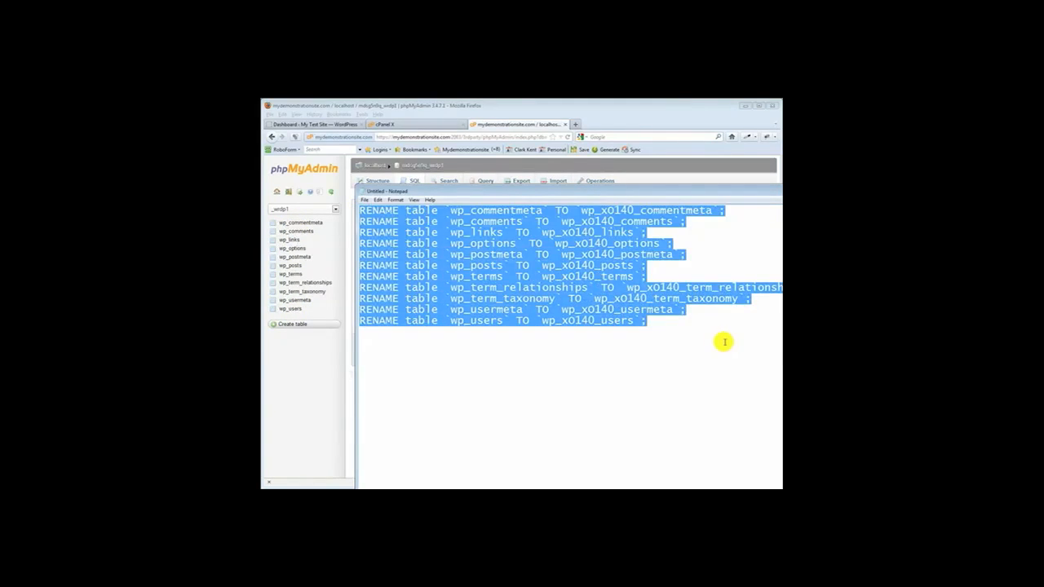
{"action": "right_click", "coordinate": [507, 267]}
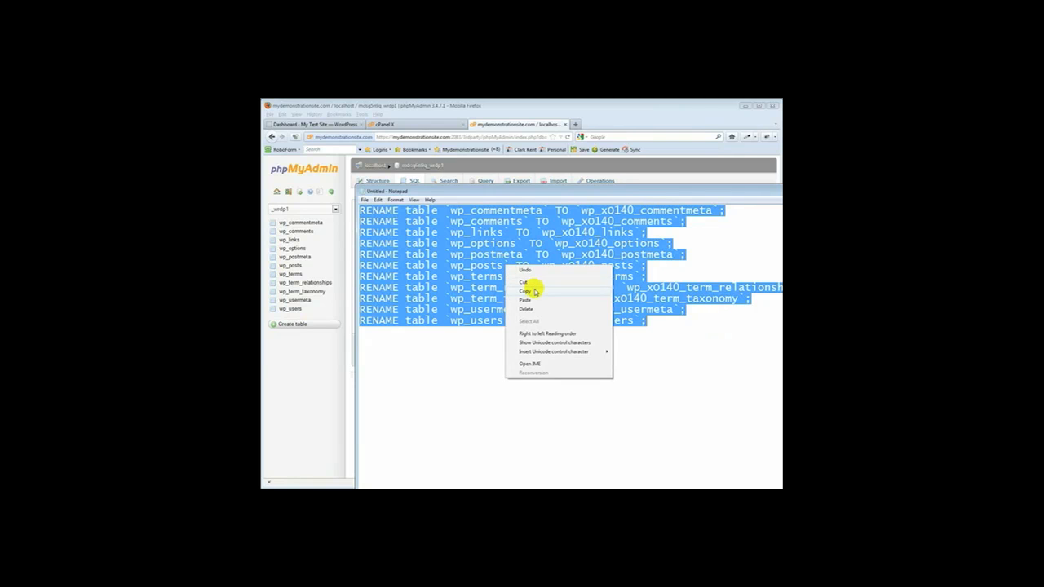
{"action": "left_click", "coordinate": [535, 291]}
{"action": "left_click", "coordinate": [634, 186]}
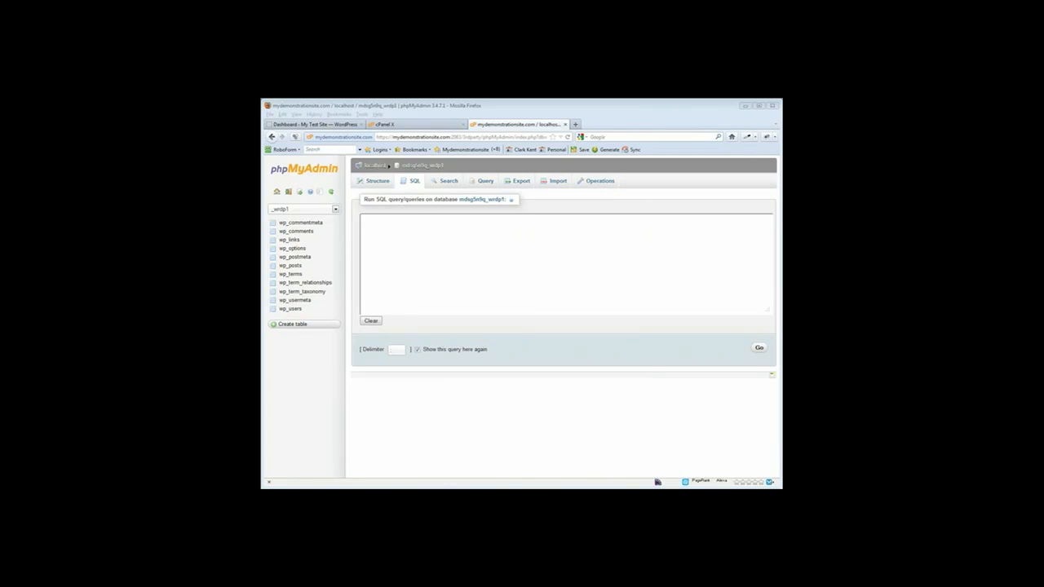
Paste and run the statements that rename the wp_ tables to the wp_xO140_ prefix, and reload the table list
{"action": "left_click", "coordinate": [513, 235]}
{"action": "right_click", "coordinate": [513, 235]}
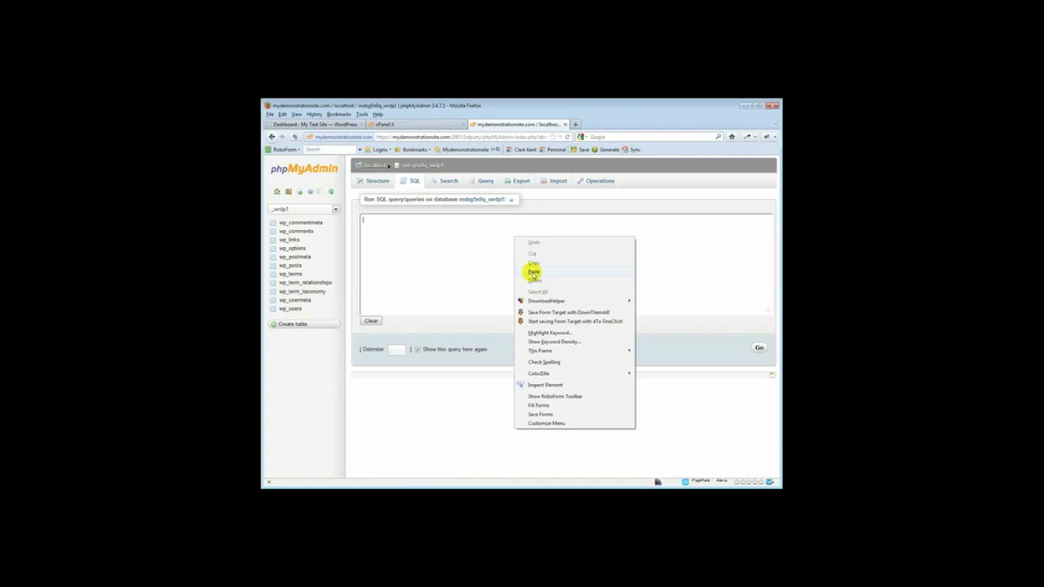
{"action": "left_click", "coordinate": [532, 274]}
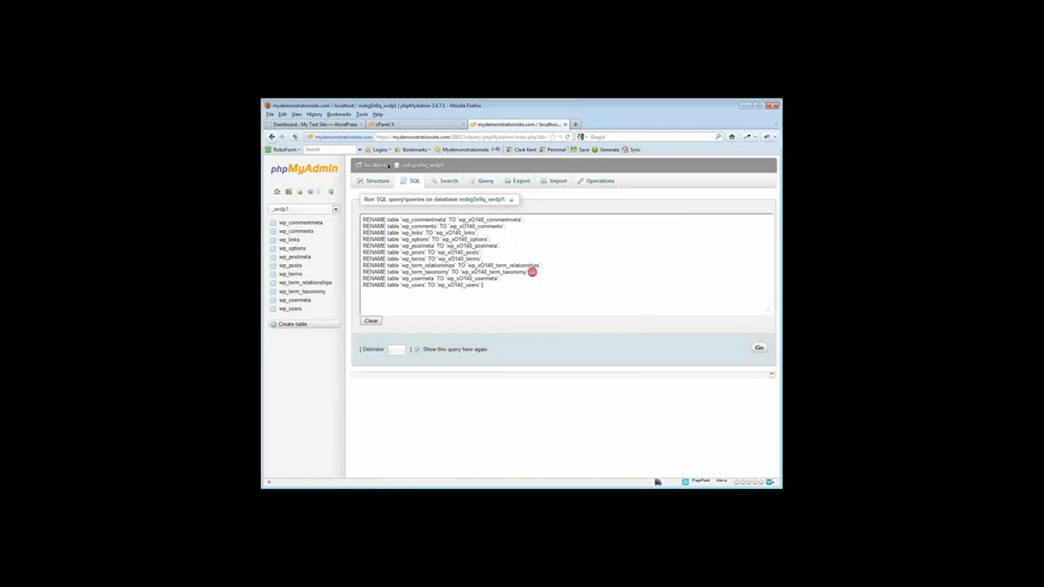
{"action": "left_click", "coordinate": [759, 348]}
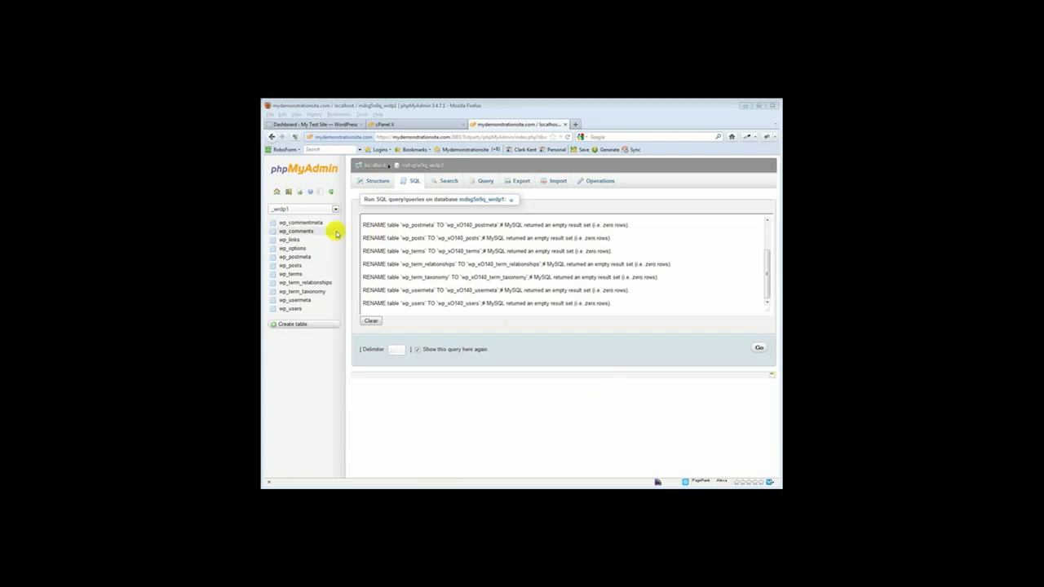
{"action": "left_click", "coordinate": [331, 193]}
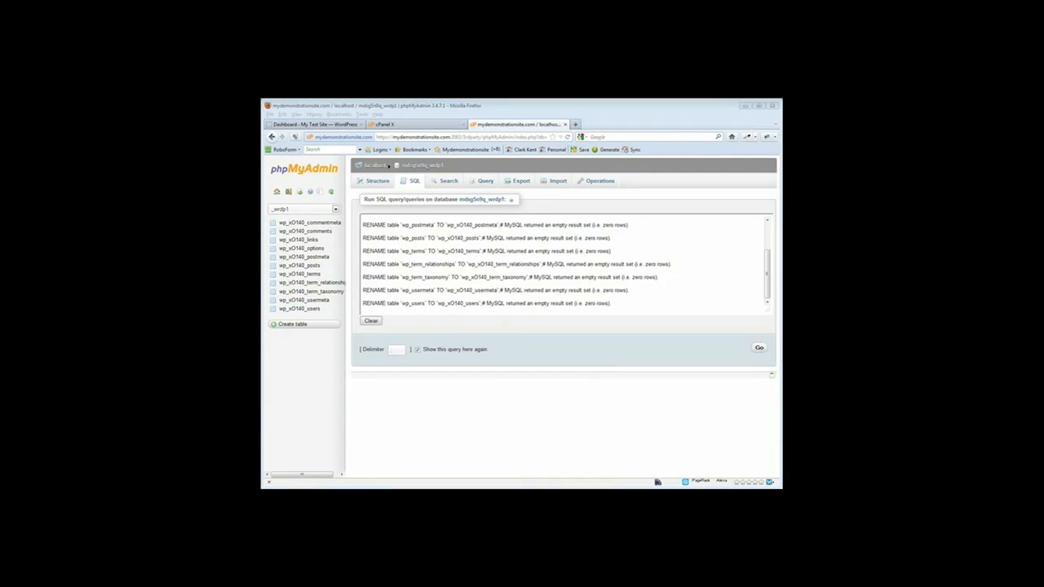
Run the pasted query SELECT * FROM `wp_xO140_options` WHERE `option_name` LIKE '%wp_%' on the _wrdp1 database
{"action": "left_click", "coordinate": [414, 191]}
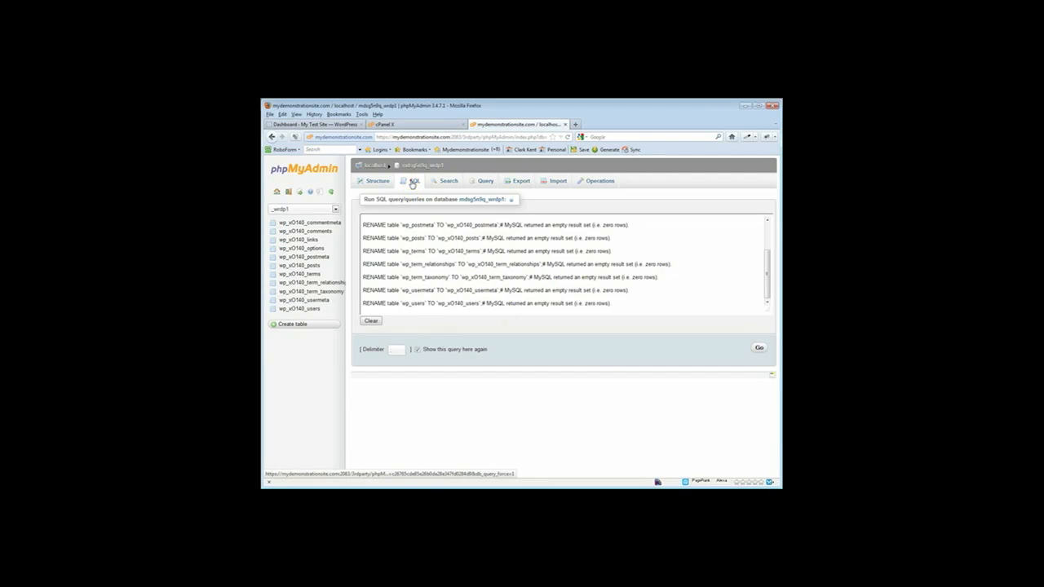
{"action": "right_click", "coordinate": [390, 228]}
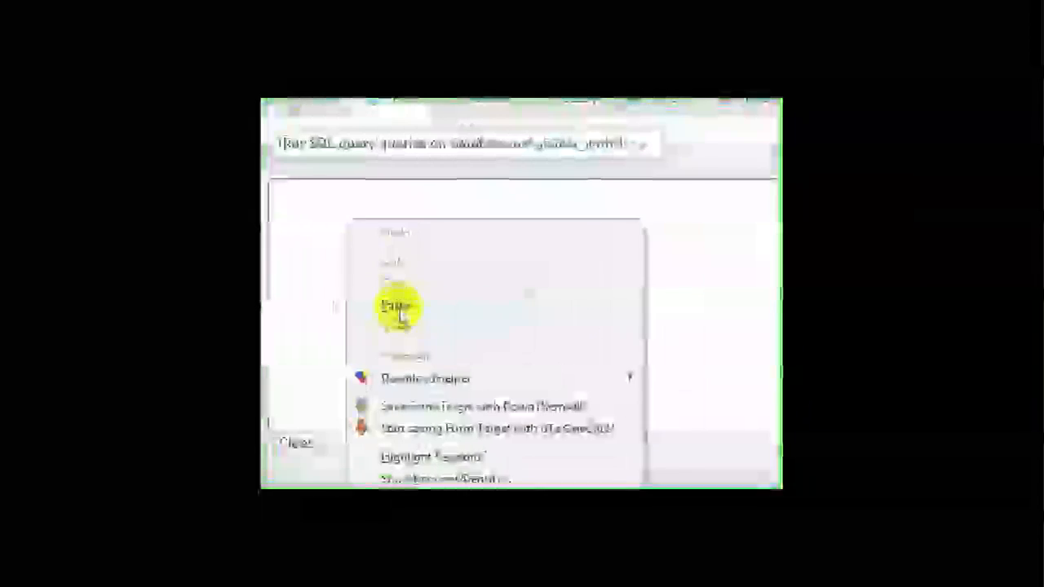
{"action": "left_click", "coordinate": [397, 309]}
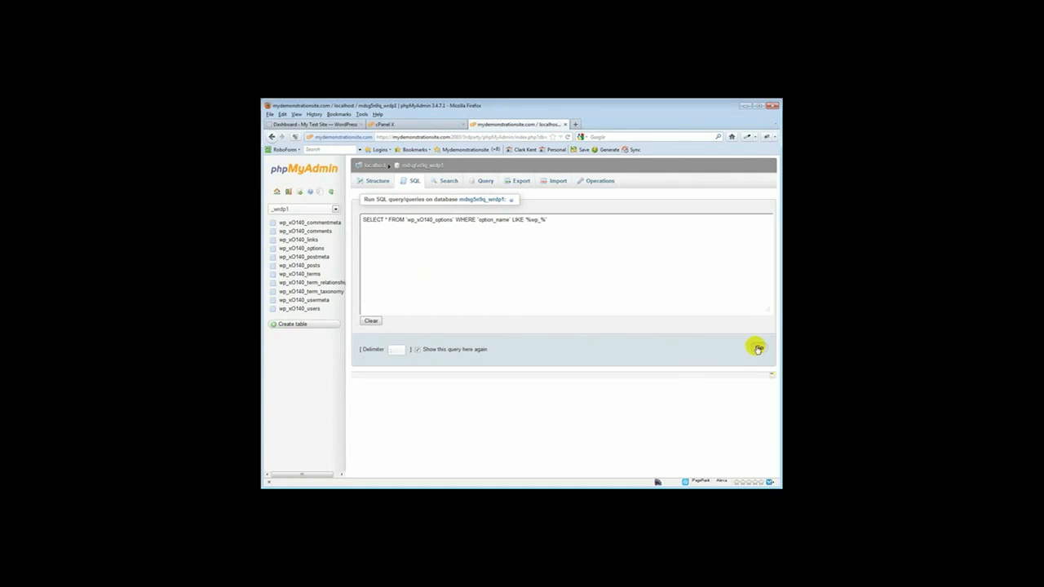
{"action": "left_click", "coordinate": [759, 349]}
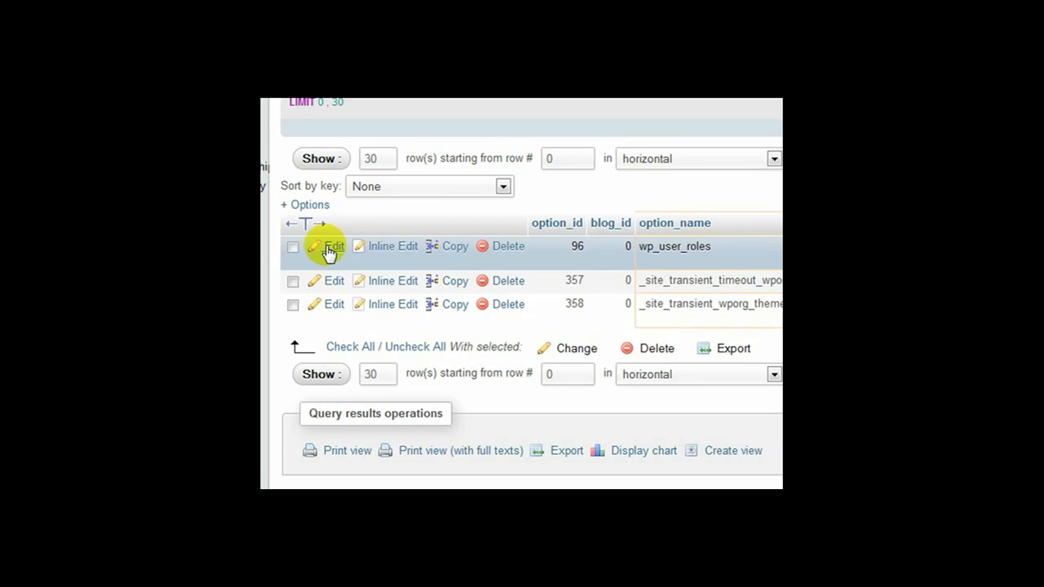
Edit the wp_user_roles row in the options table, set its option_name to wp_xO140_user_roles and save it
{"action": "left_click", "coordinate": [332, 247]}
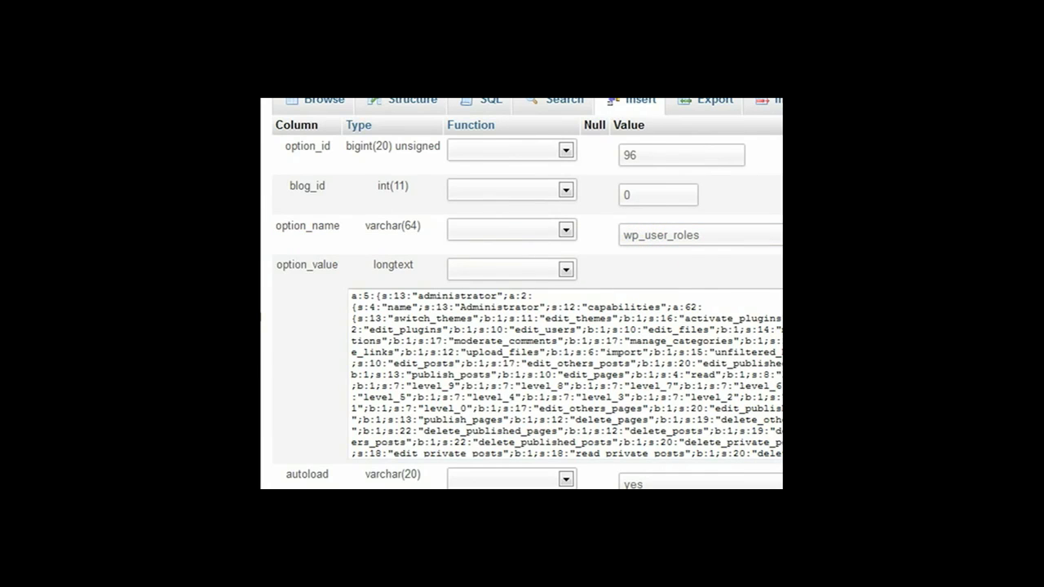
{"action": "left_click", "coordinate": [644, 238]}
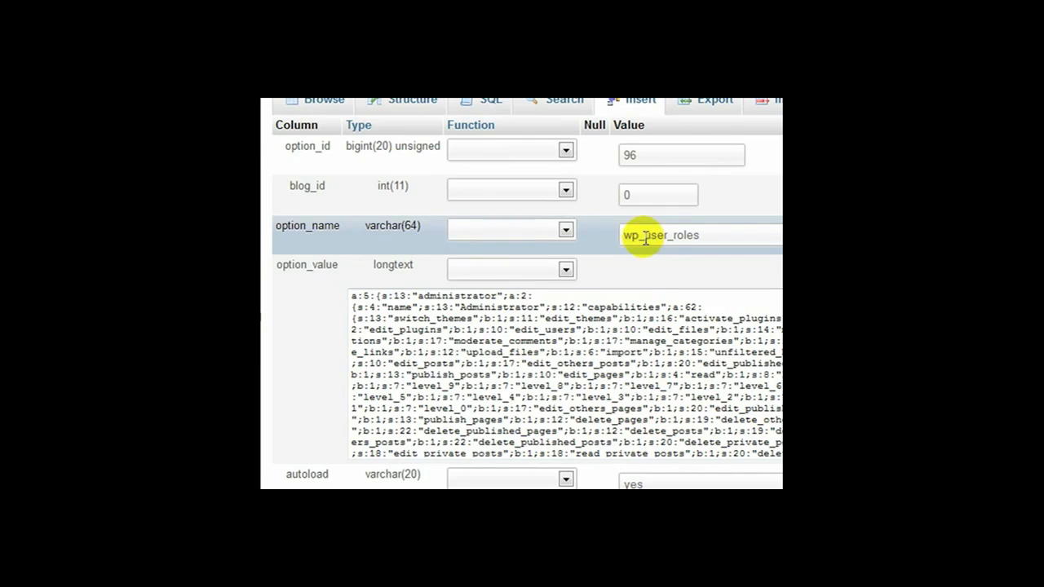
{"action": "left_click_drag", "start_coordinate": [644, 239], "coordinate": [624, 234]}
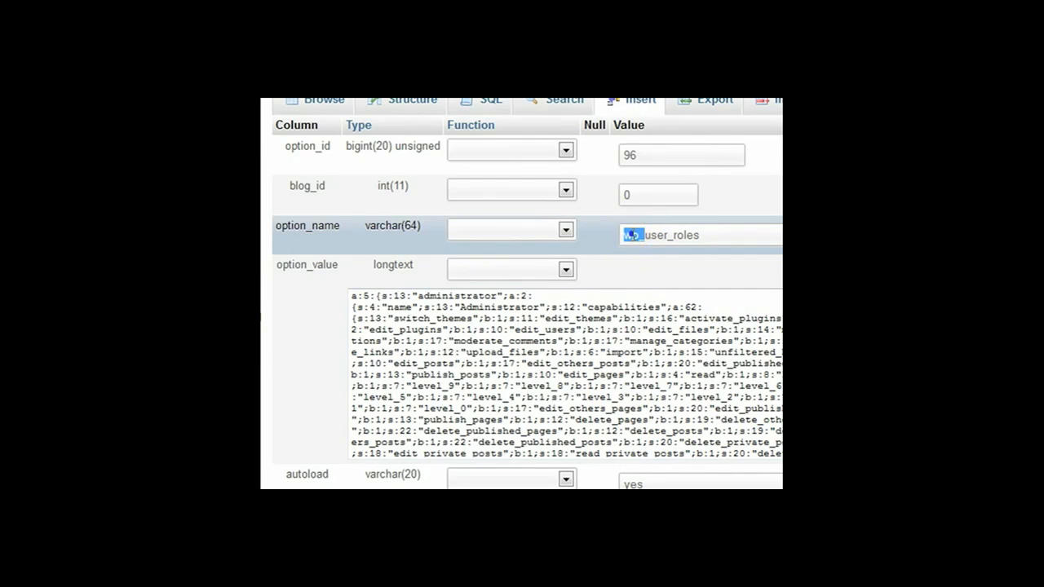
{"action": "right_click", "coordinate": [634, 236]}
{"action": "left_click", "coordinate": [677, 308]}
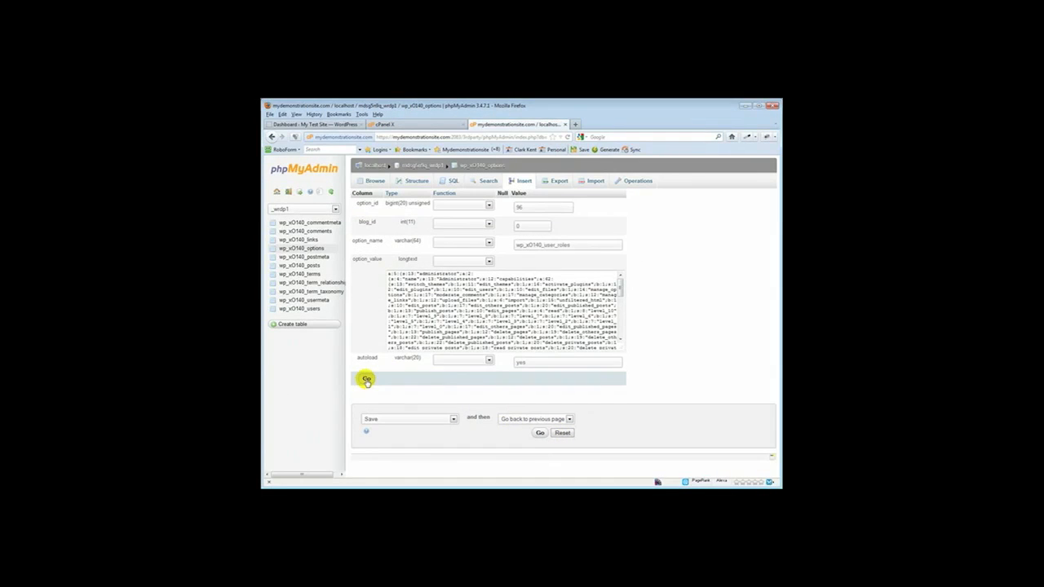
{"action": "left_click", "coordinate": [366, 379]}
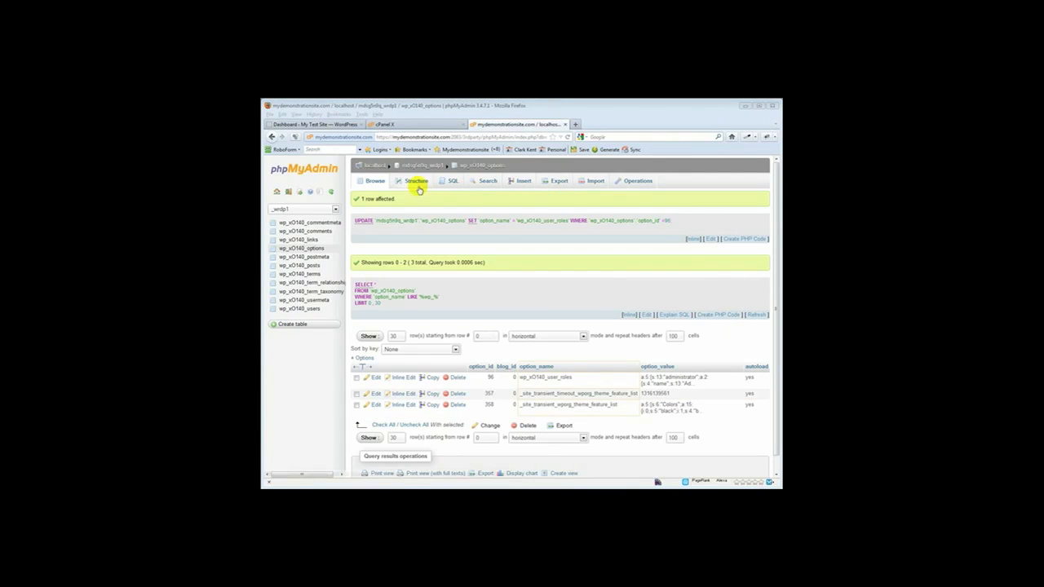
Run the copied query SELECT * FROM `wp_xO140_usermeta` WHERE `meta_key` LIKE '%wp_%' on the _wrdp1 database
{"action": "left_click", "coordinate": [451, 183]}
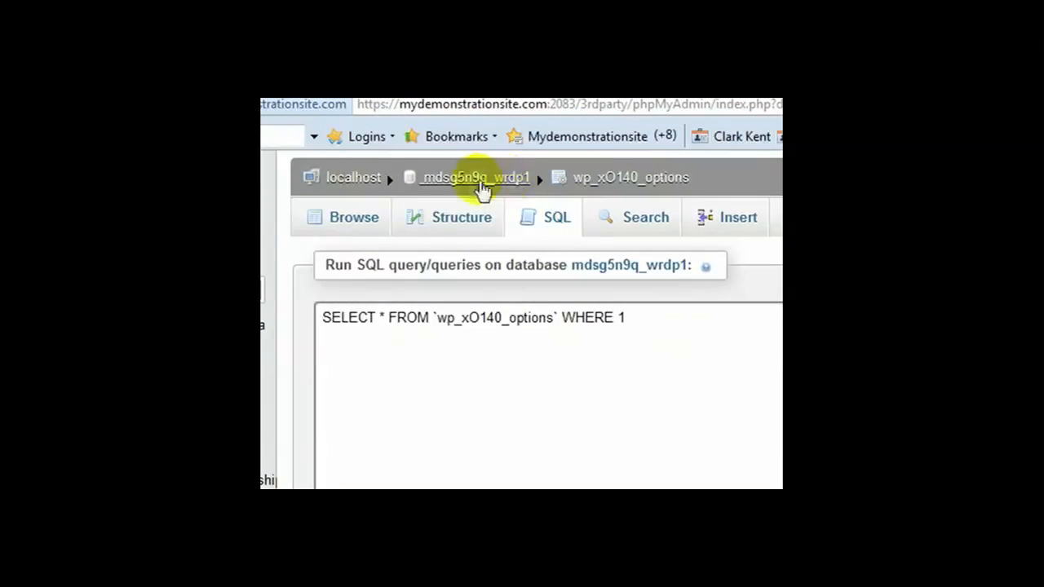
{"action": "left_click", "coordinate": [473, 179]}
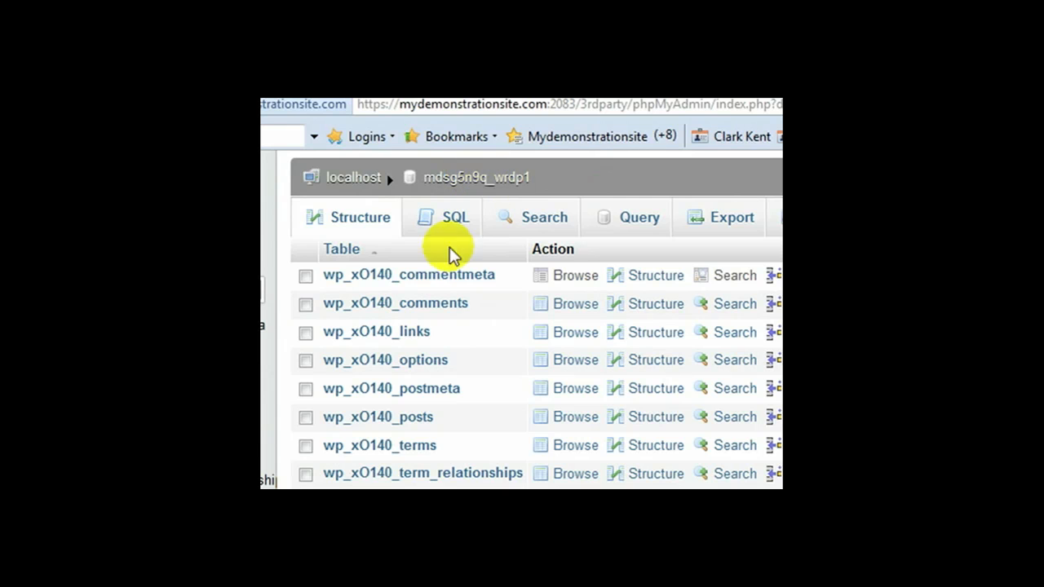
{"action": "left_click", "coordinate": [444, 218]}
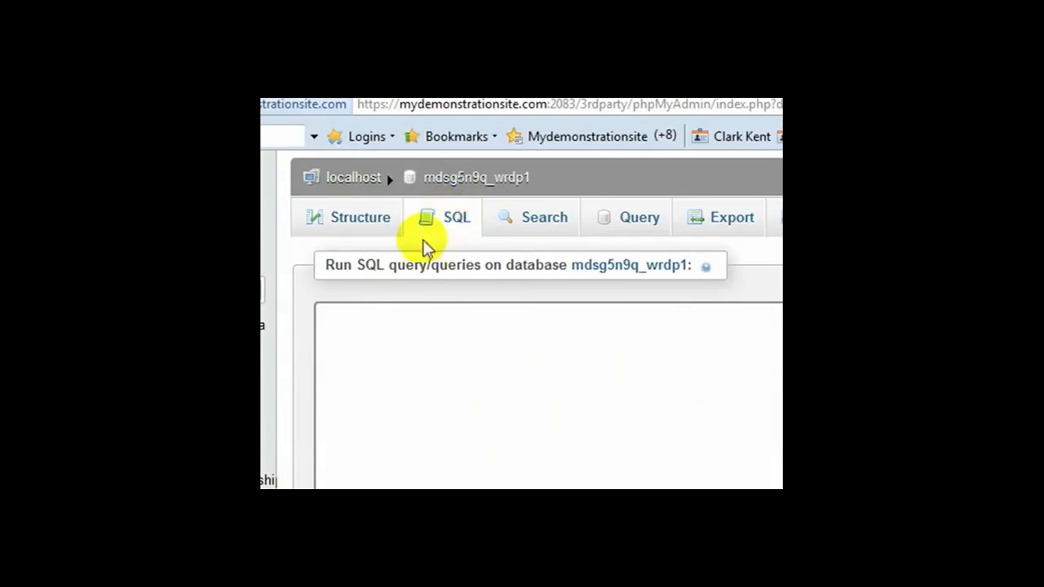
{"action": "right_click", "coordinate": [381, 336]}
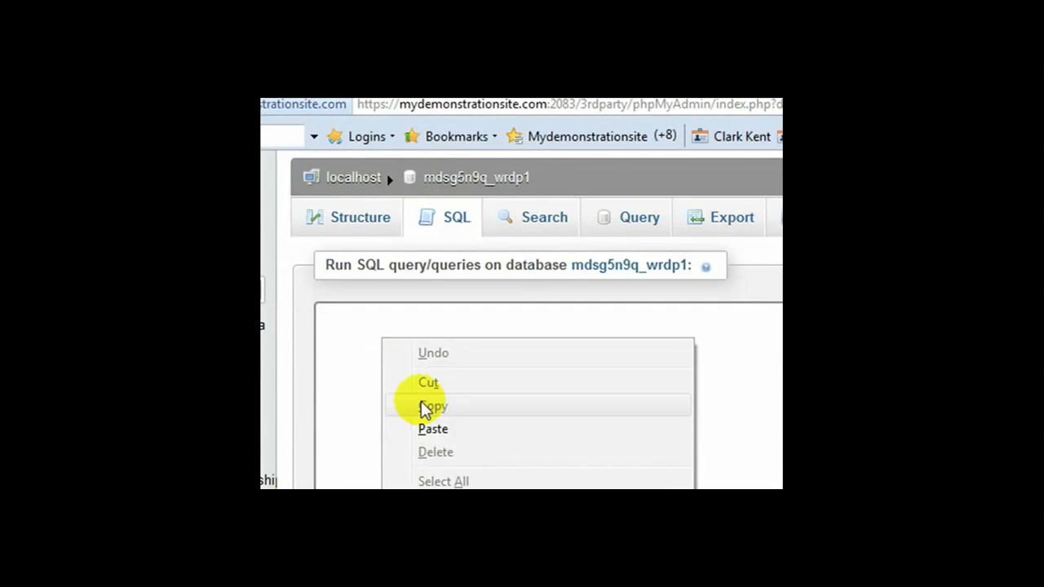
{"action": "left_click", "coordinate": [432, 429]}
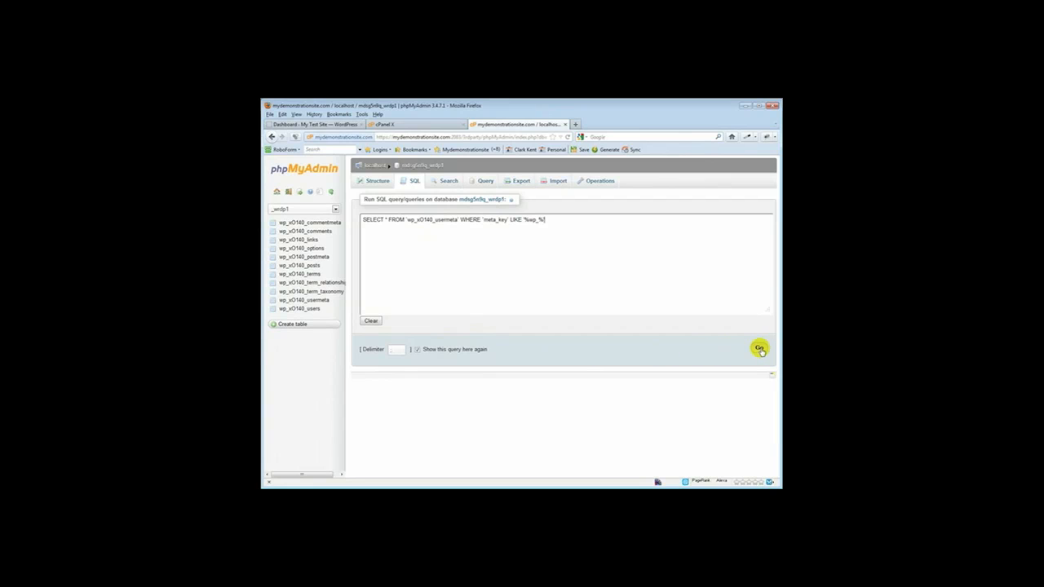
{"action": "left_click", "coordinate": [760, 348]}
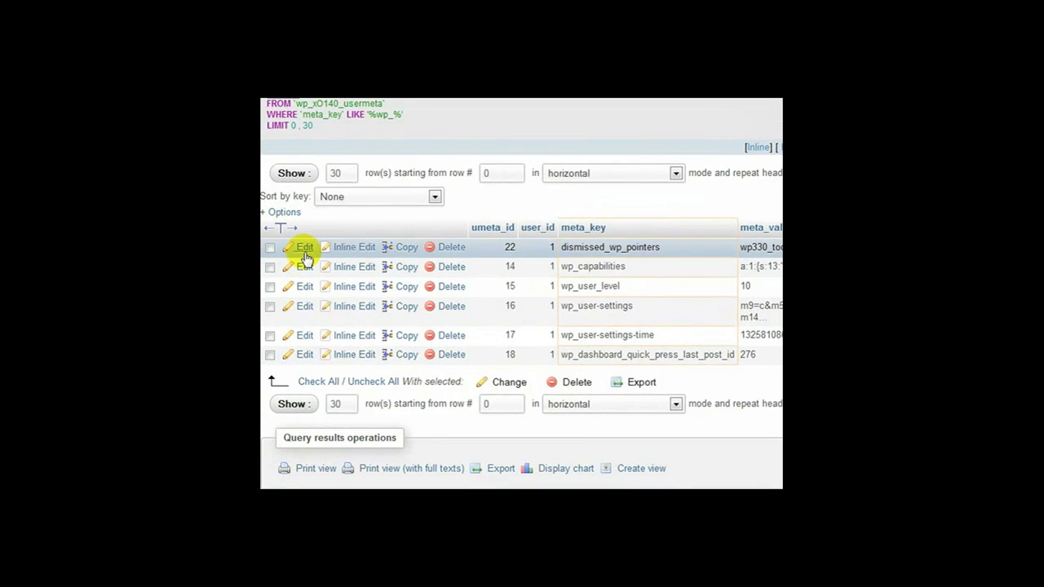
Edit the dismissed_wp_pointers row in the usermeta table, set its meta_key to dismissed_wp_xO140_pointers and save it
{"action": "left_click", "coordinate": [301, 248]}
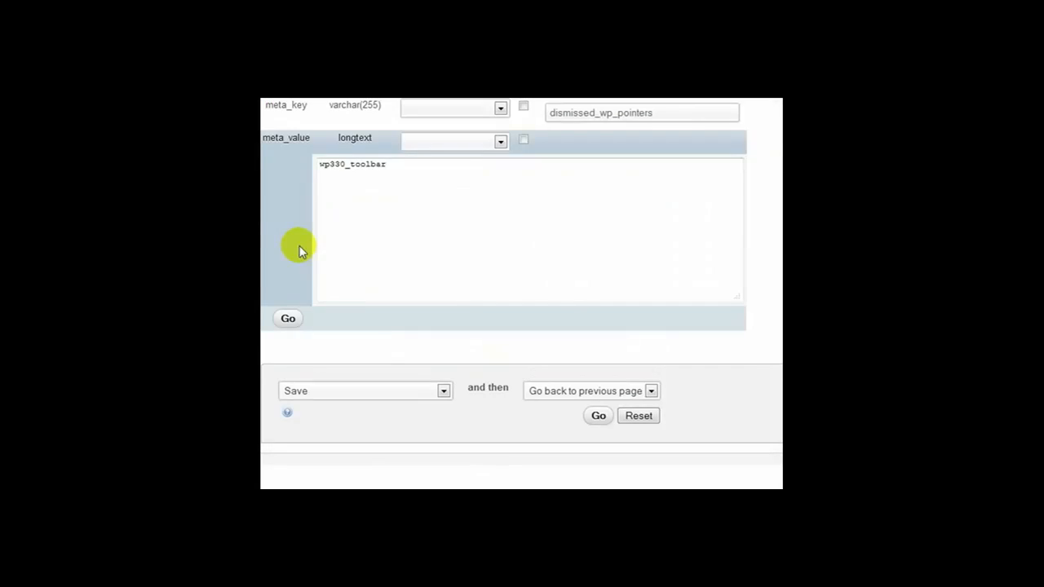
{"action": "scroll", "coordinate": [571, 117], "scroll_direction": "up", "scroll_amount": 1}
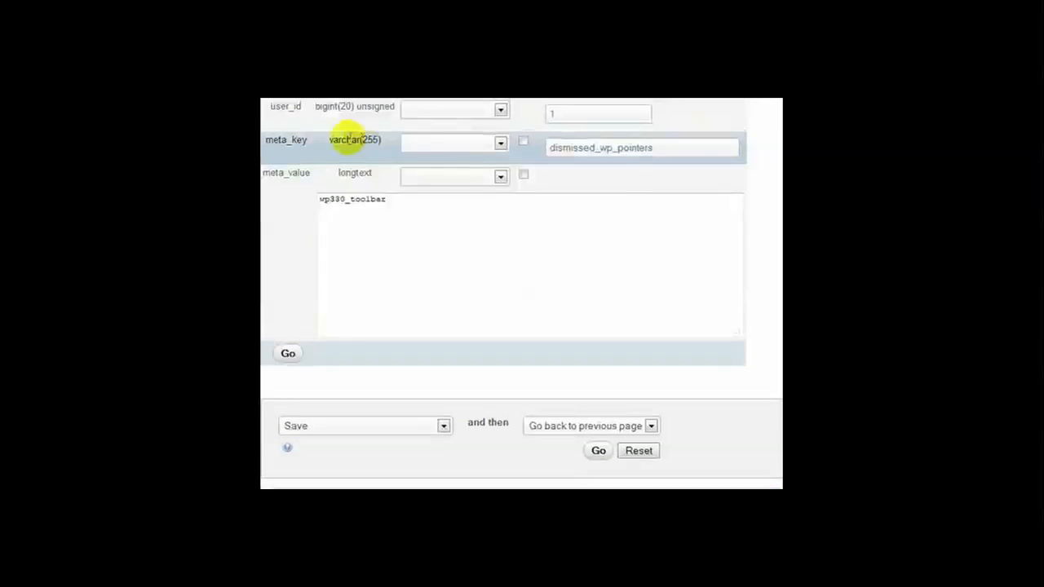
{"action": "left_click", "coordinate": [603, 149]}
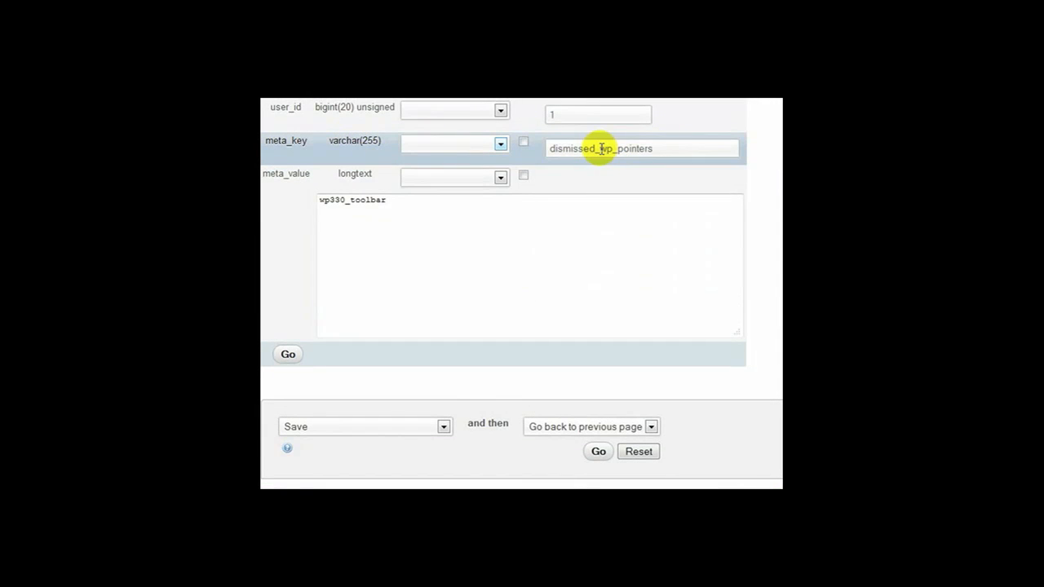
{"action": "left_click_drag", "start_coordinate": [601, 149], "coordinate": [618, 150]}
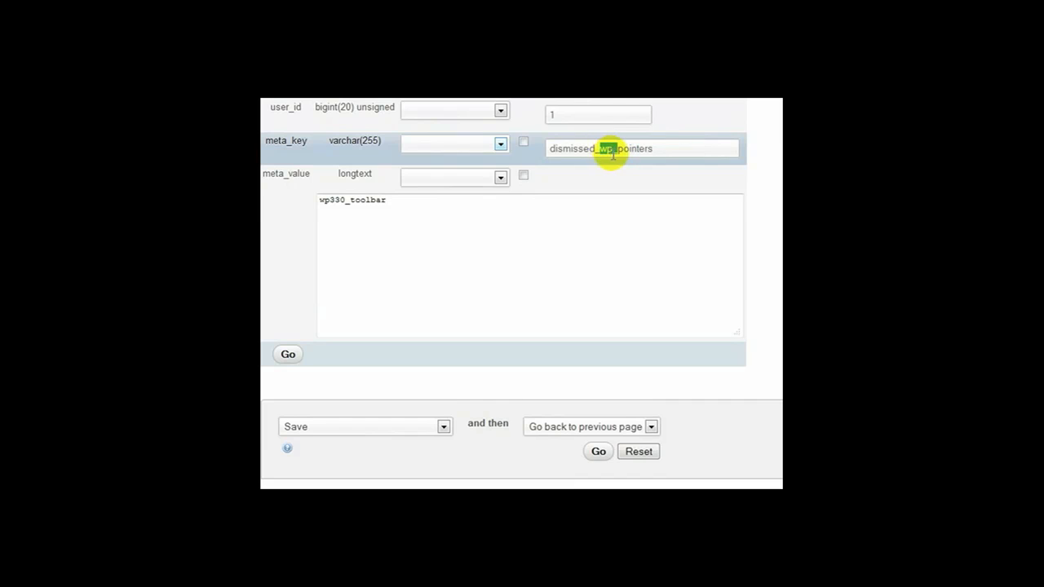
{"action": "right_click", "coordinate": [608, 150]}
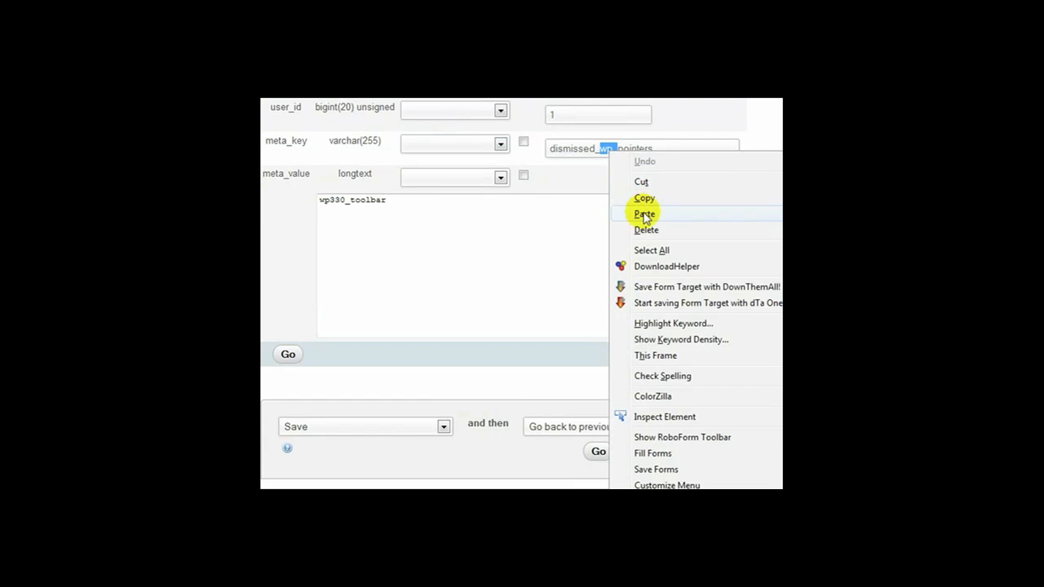
{"action": "left_click", "coordinate": [640, 212]}
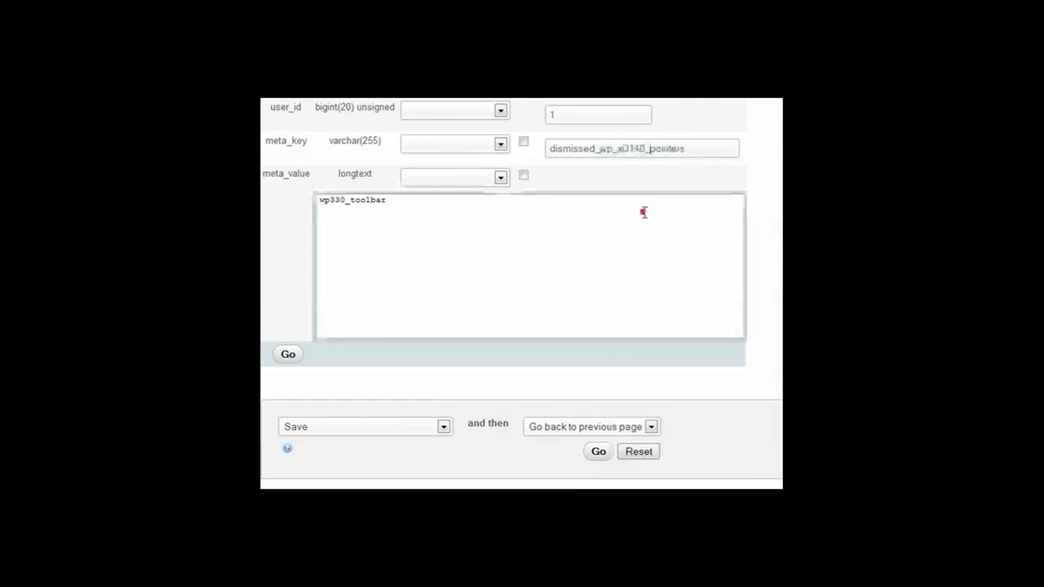
{"action": "left_click", "coordinate": [598, 452]}
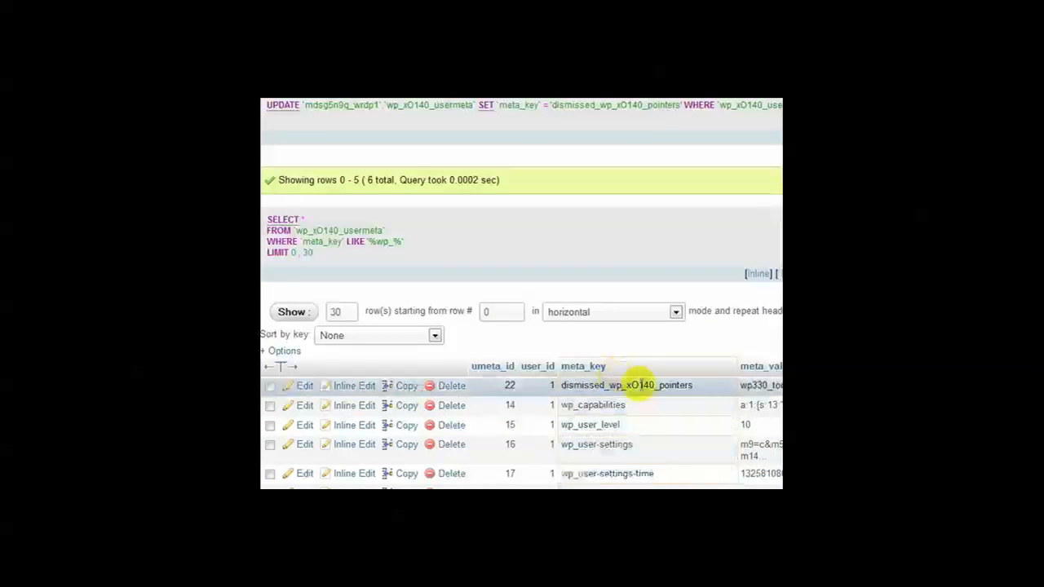
Open the wp_capabilities row of the usermeta table for editing and select the wp_ prefix in its meta_key
{"action": "left_click", "coordinate": [302, 407]}
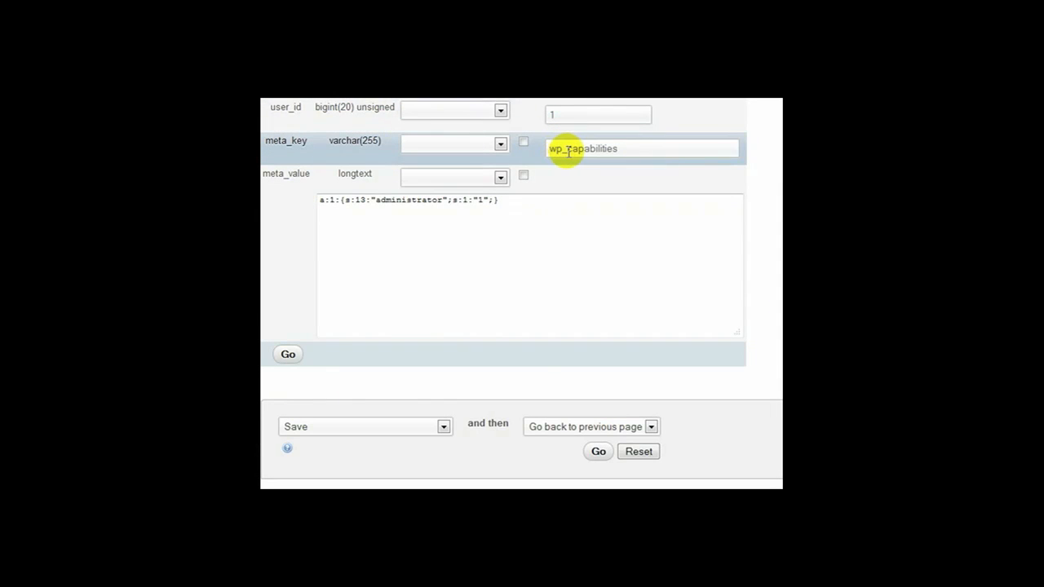
{"action": "left_click_drag", "start_coordinate": [569, 151], "coordinate": [552, 152]}
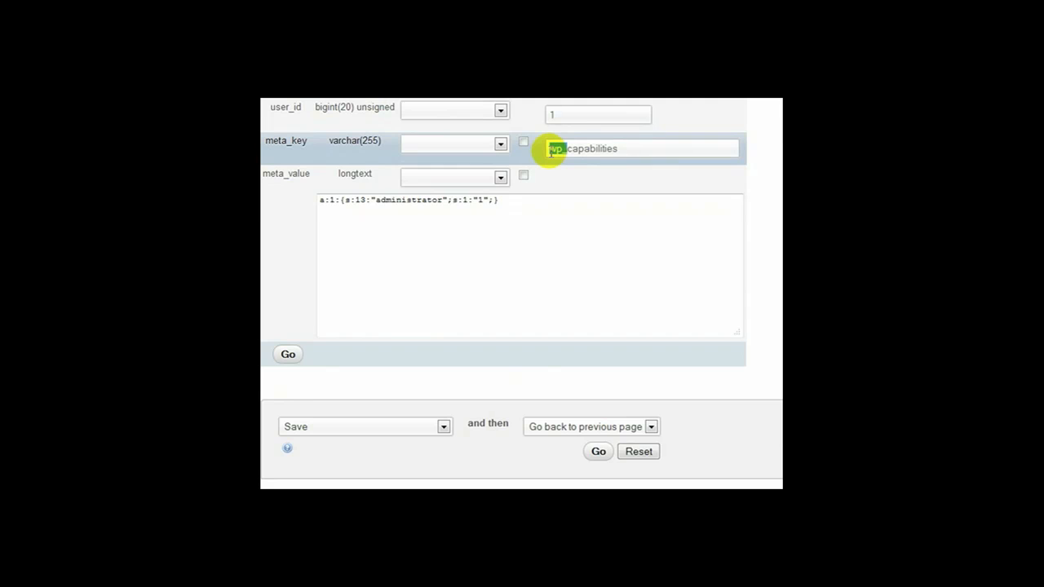
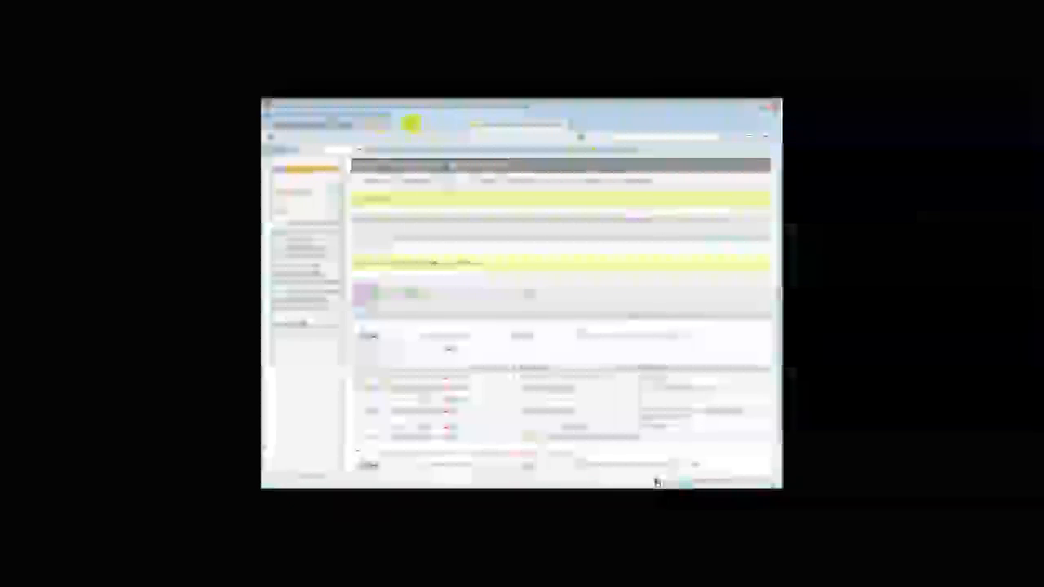
Switch to the open cPanel page and open its File Manager
{"action": "left_click", "coordinate": [414, 124]}
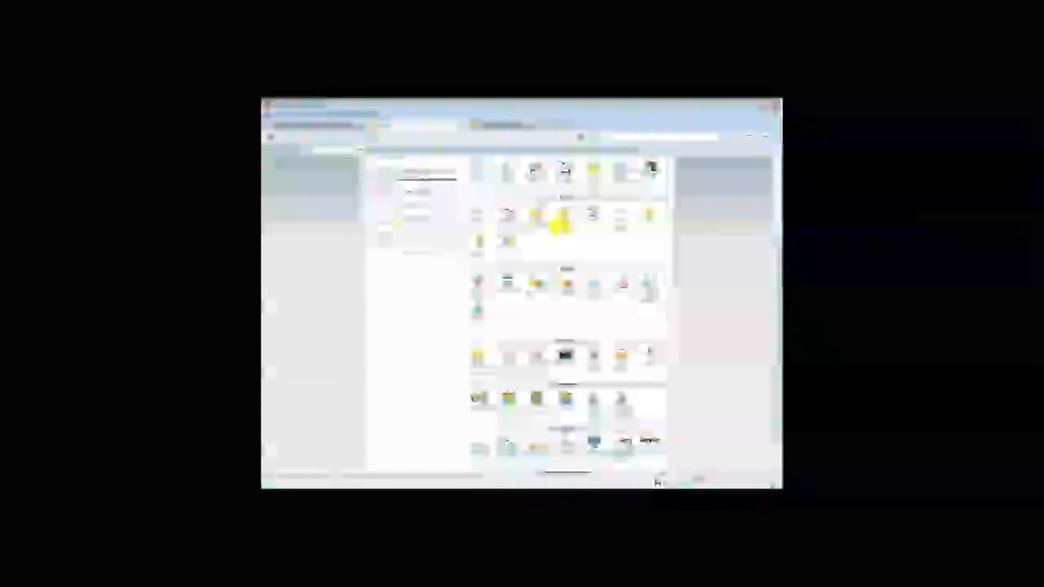
{"action": "left_click", "coordinate": [533, 219]}
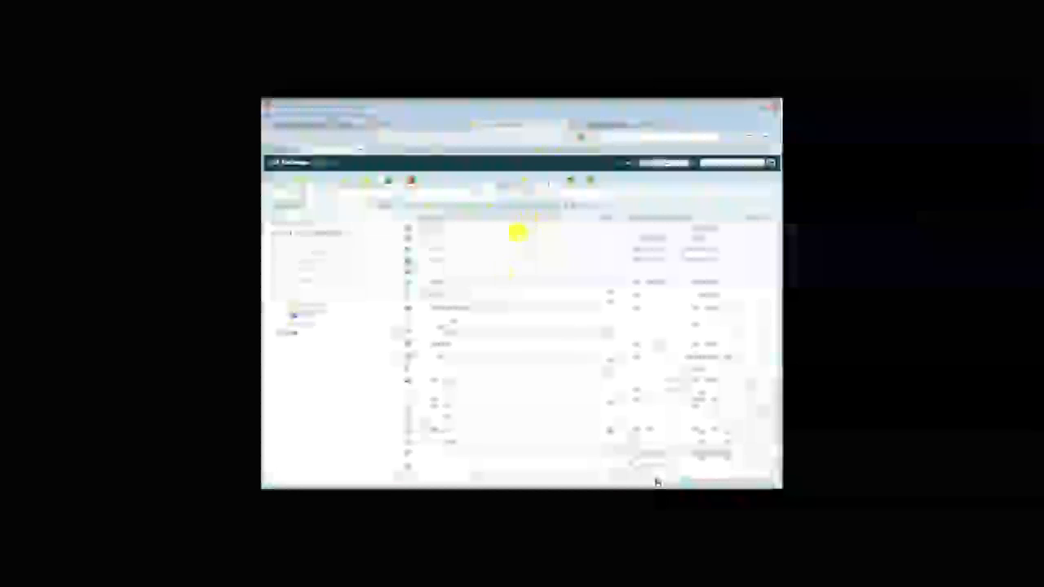